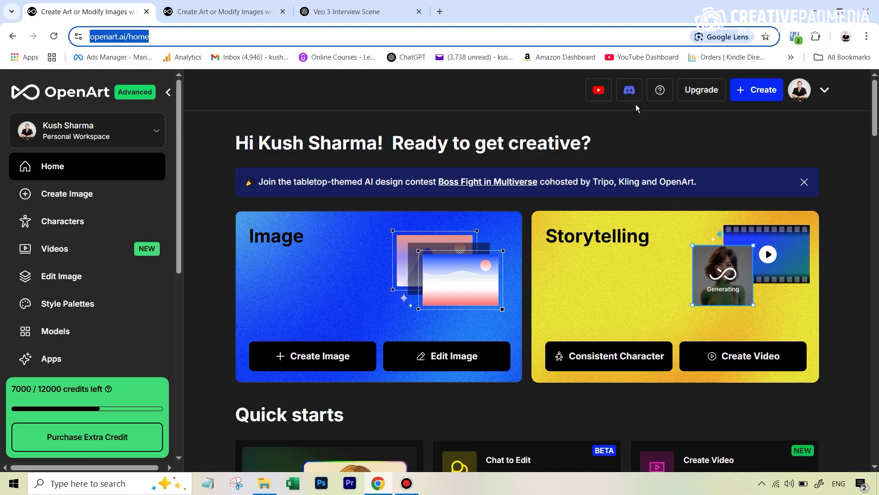
- Look over the OpenArt pricing plans
{"action": "left_click", "coordinate": [258, 13]}
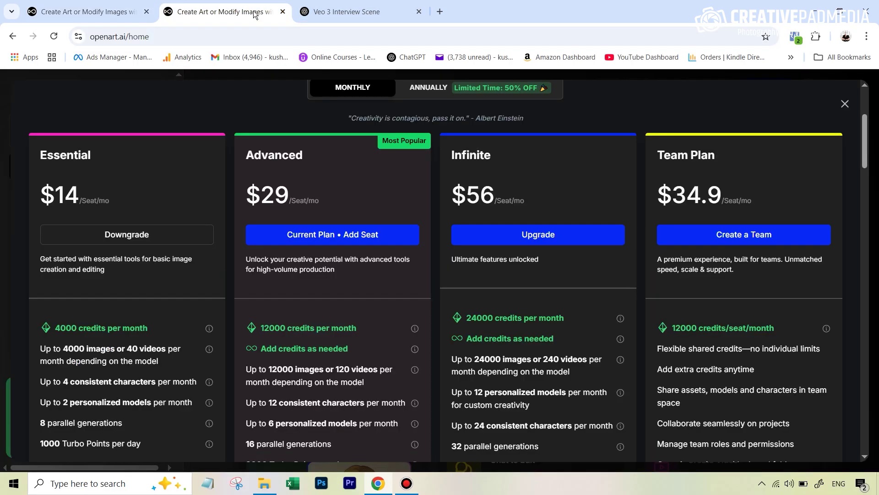
{"action": "scroll", "coordinate": [779, 200], "scroll_direction": "up", "scroll_amount": 3}
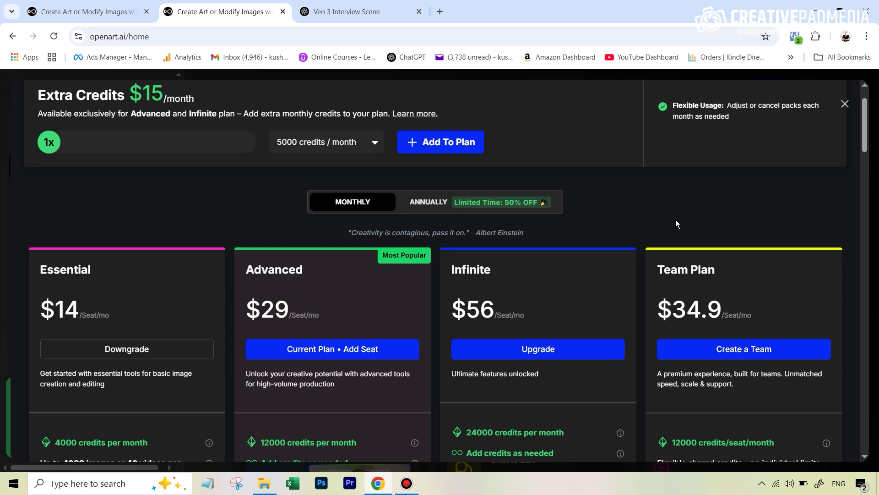
{"action": "scroll", "coordinate": [676, 219], "scroll_direction": "down", "scroll_amount": 3}
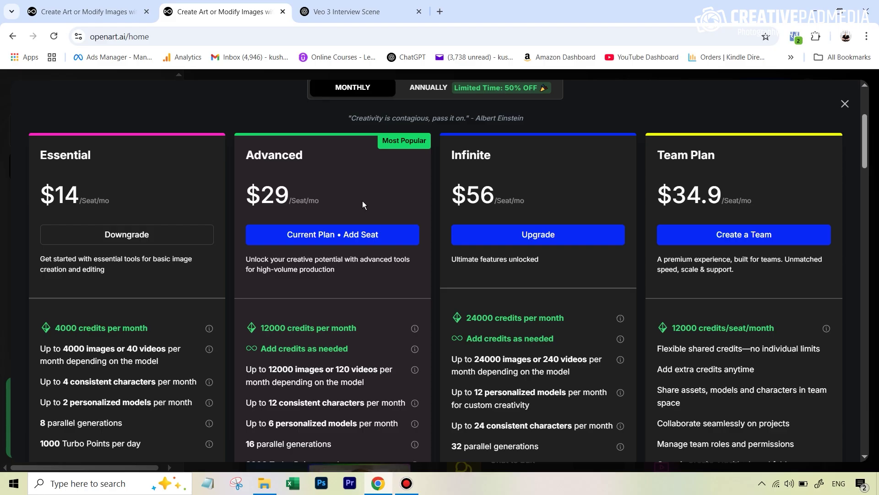
- Go back to the OpenArt home page and open the Videos generator in Text mode
{"action": "left_click", "coordinate": [82, 12]}
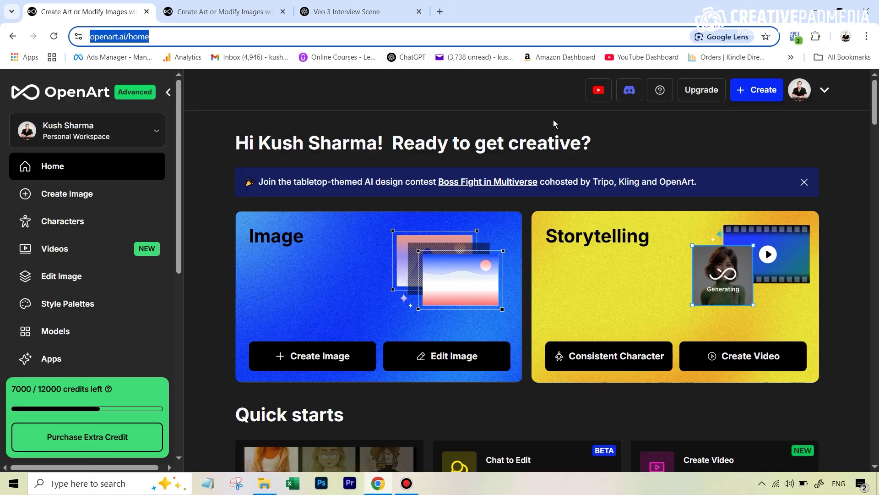
{"action": "left_click", "coordinate": [62, 253]}
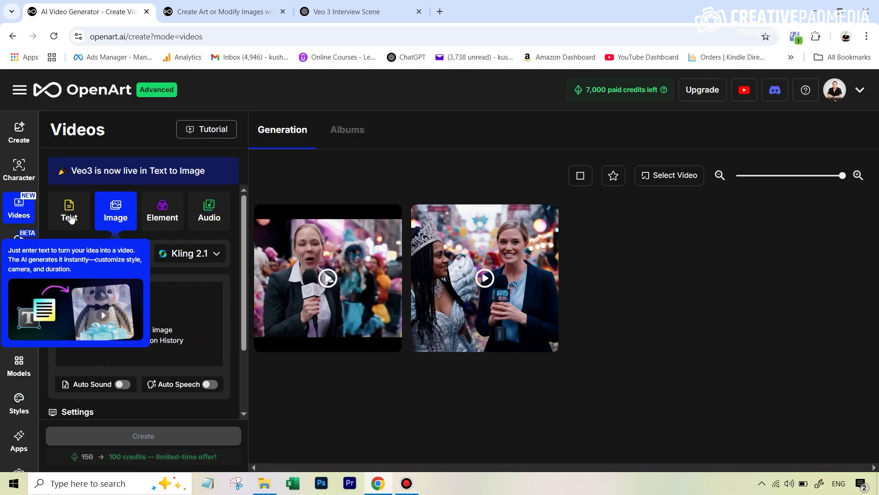
{"action": "left_click", "coordinate": [70, 213]}
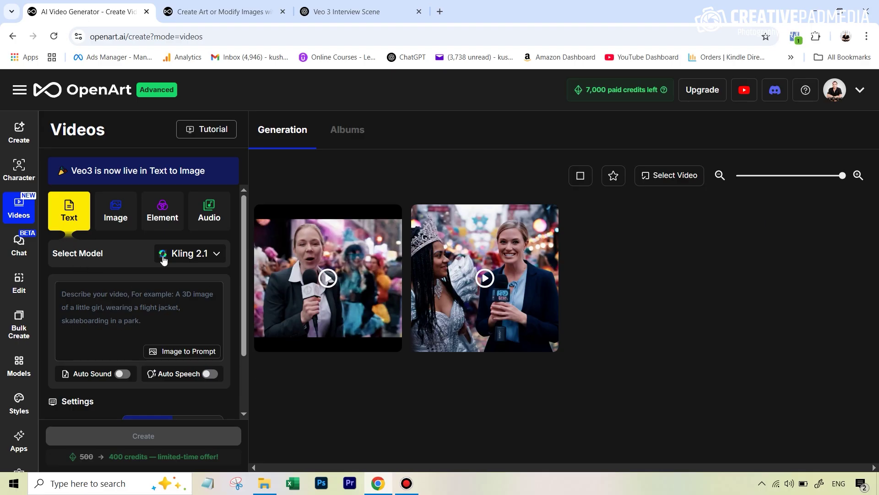
- Switch the video model to Veo3, then open the first reporter clip to view its details
{"action": "left_click", "coordinate": [186, 259]}
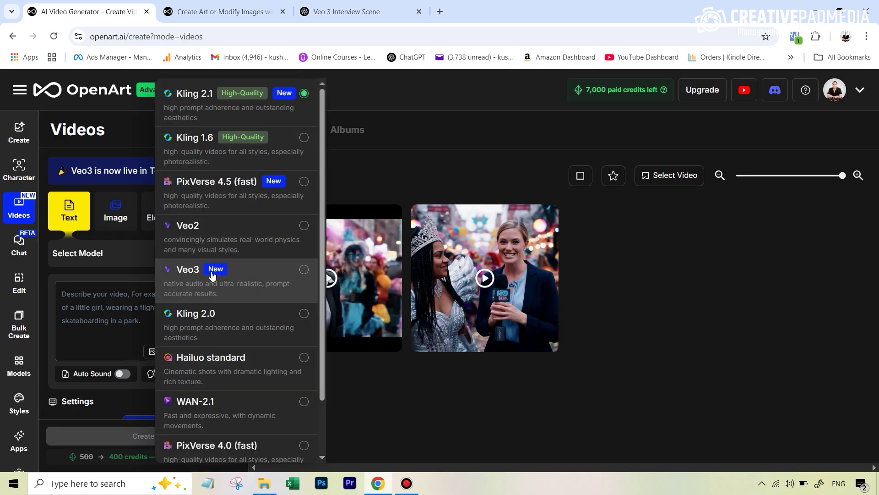
{"action": "left_click", "coordinate": [215, 276]}
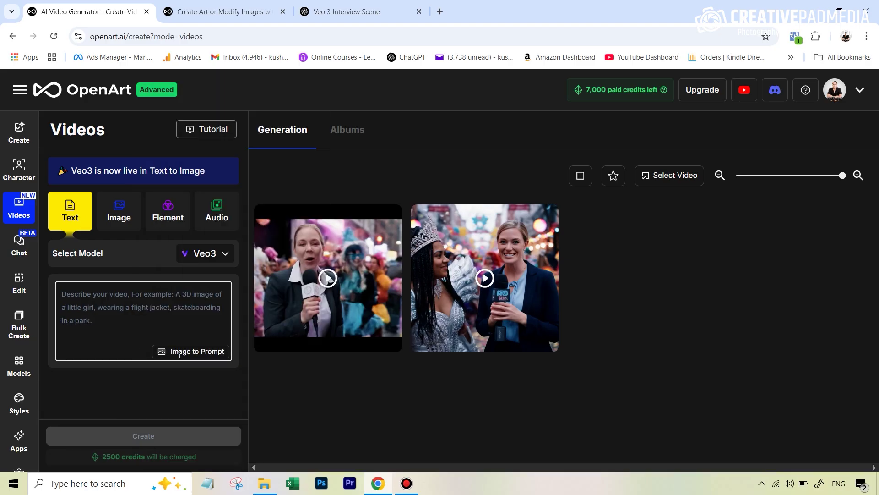
{"action": "left_click", "coordinate": [124, 294]}
{"action": "mouse_move", "coordinate": [397, 336]}
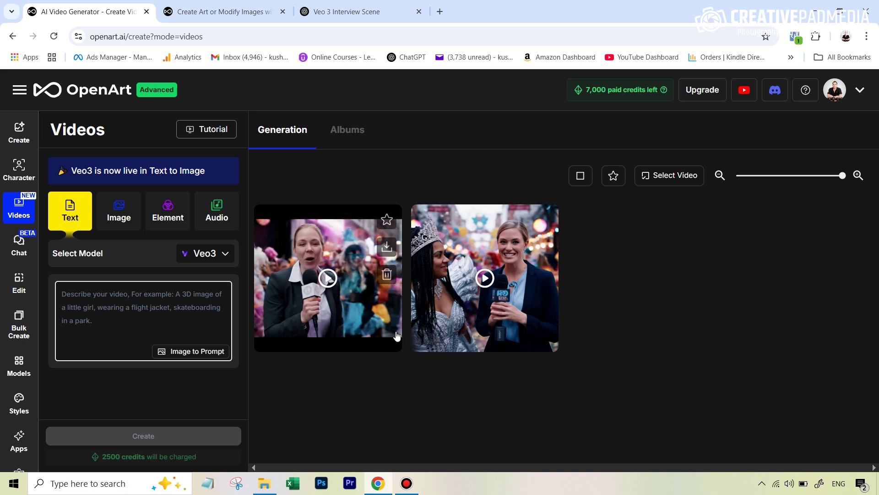
{"action": "left_click", "coordinate": [367, 319]}
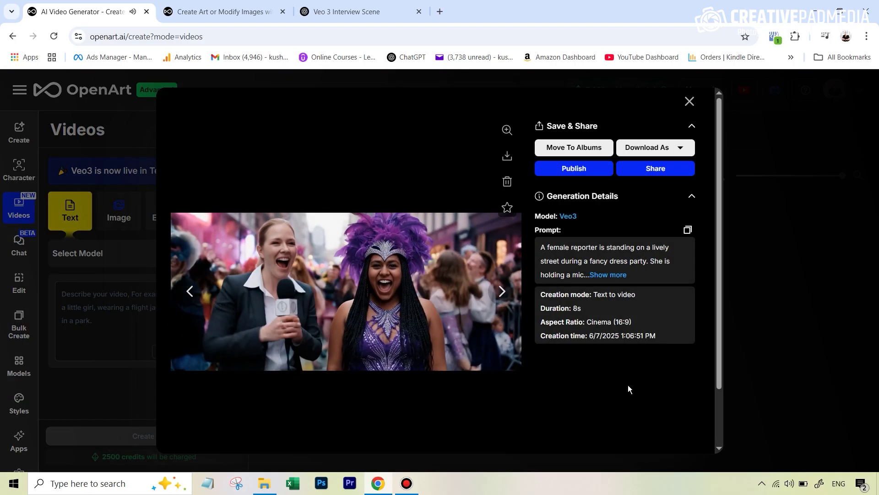
{"action": "left_click", "coordinate": [689, 101]}
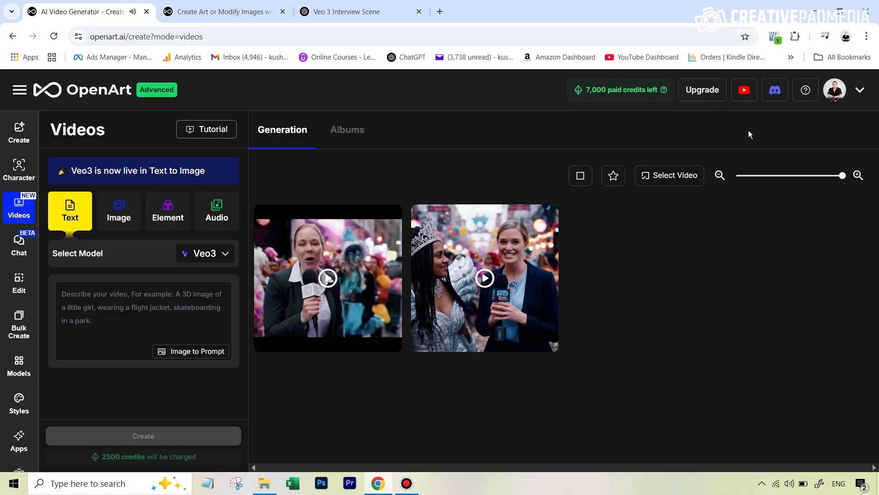
{"action": "left_click", "coordinate": [487, 247]}
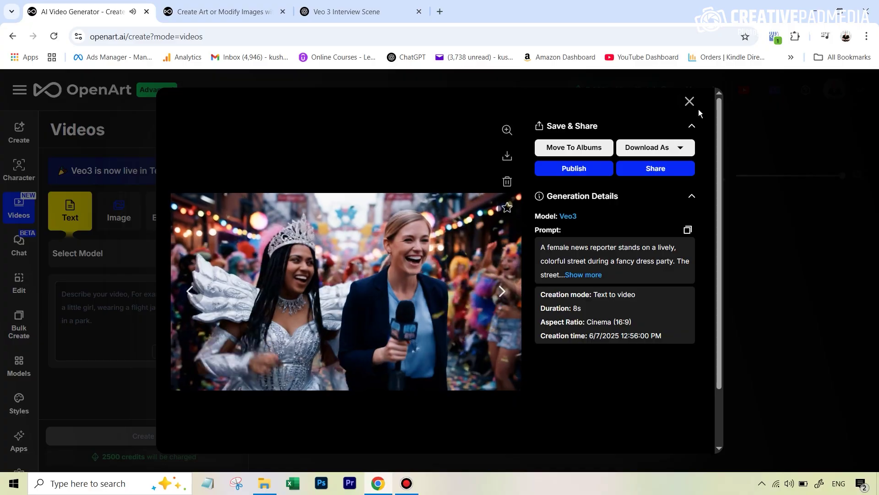
{"action": "left_click", "coordinate": [689, 101]}
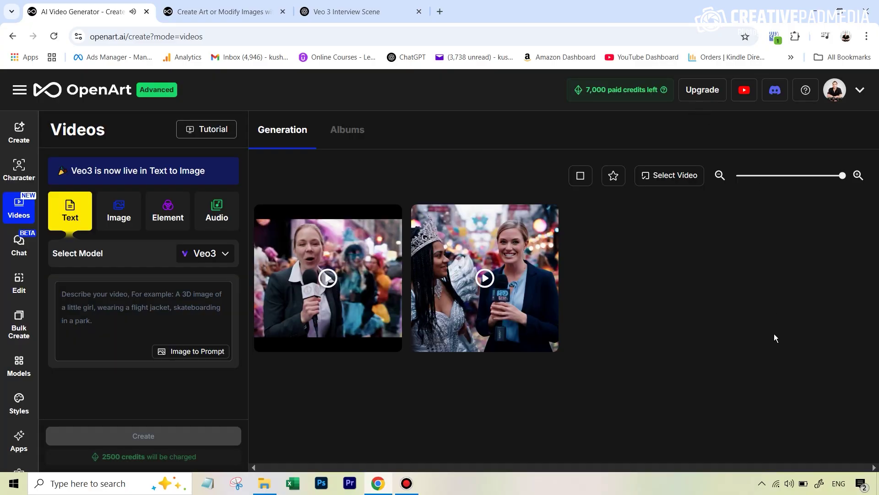
- Go to the Veo 3 Interview Scene chat and scroll to the simplified Reporter/Woman/Both prompt
{"action": "mouse_move", "coordinate": [348, 217]}
{"action": "mouse_move", "coordinate": [500, 248]}
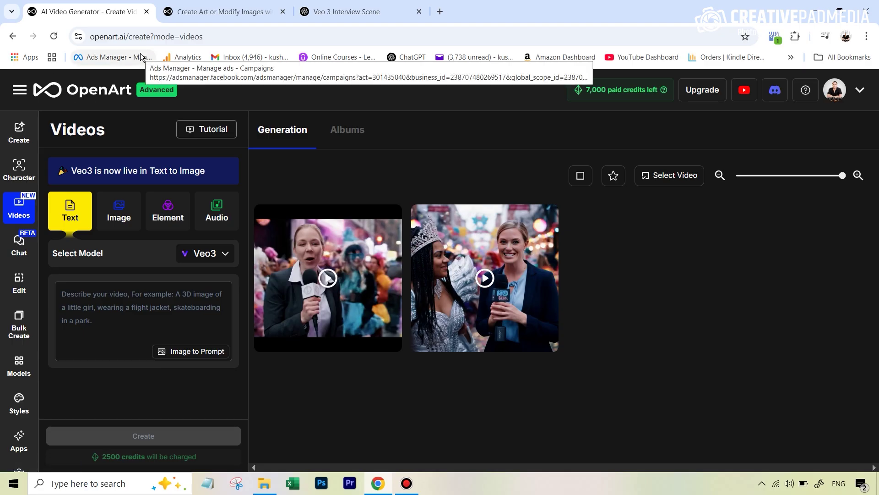
{"action": "mouse_move", "coordinate": [536, 302]}
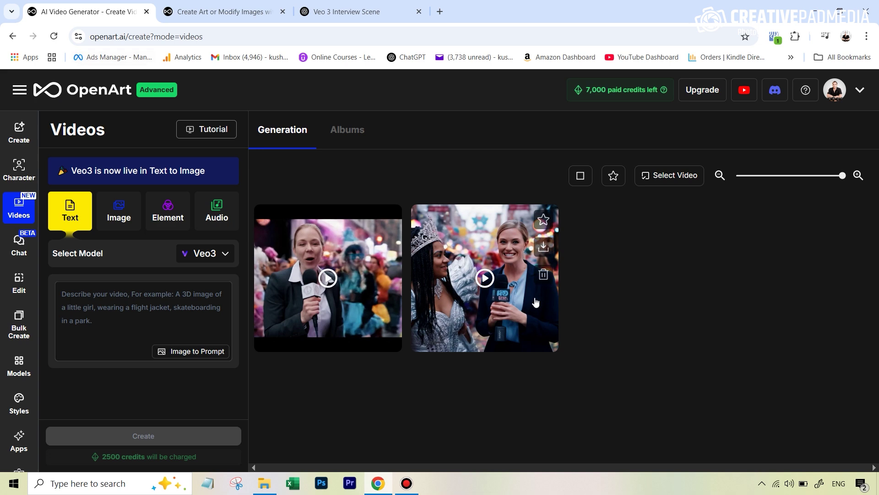
{"action": "left_click", "coordinate": [362, 13]}
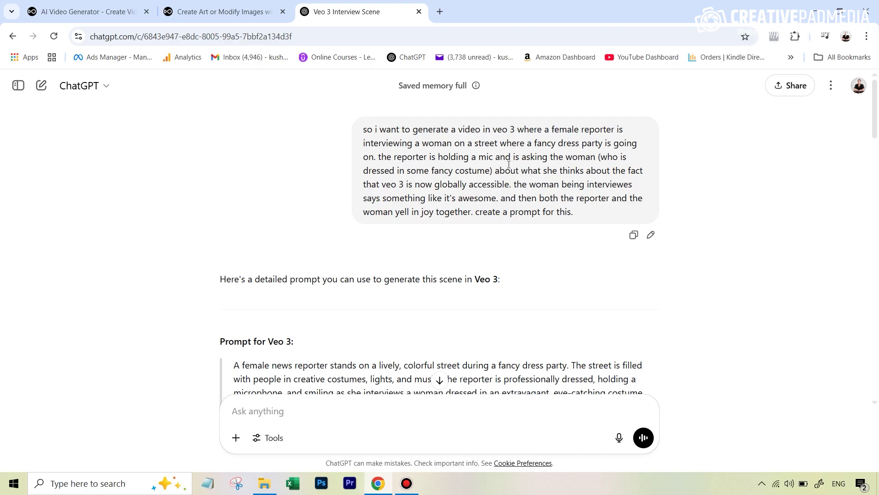
{"action": "scroll", "coordinate": [446, 203], "scroll_direction": "down", "scroll_amount": 4}
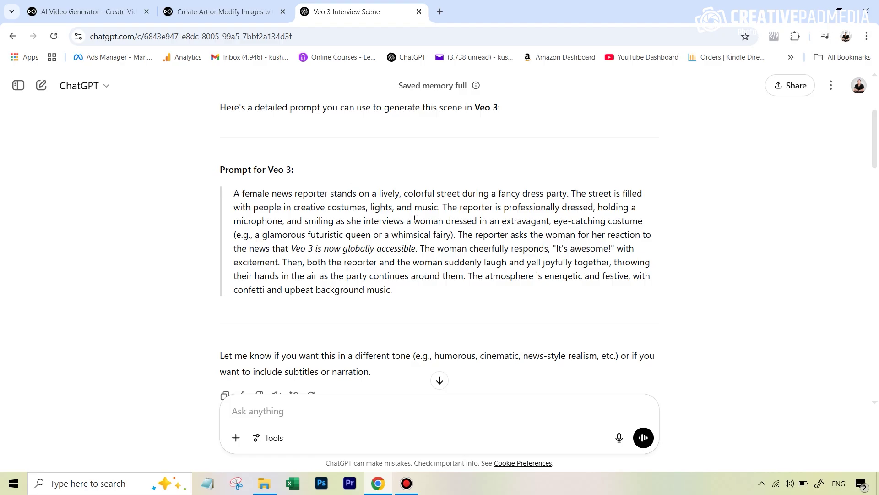
{"action": "scroll", "coordinate": [416, 218], "scroll_direction": "down", "scroll_amount": 3}
{"action": "scroll", "coordinate": [417, 218], "scroll_direction": "down", "scroll_amount": 2}
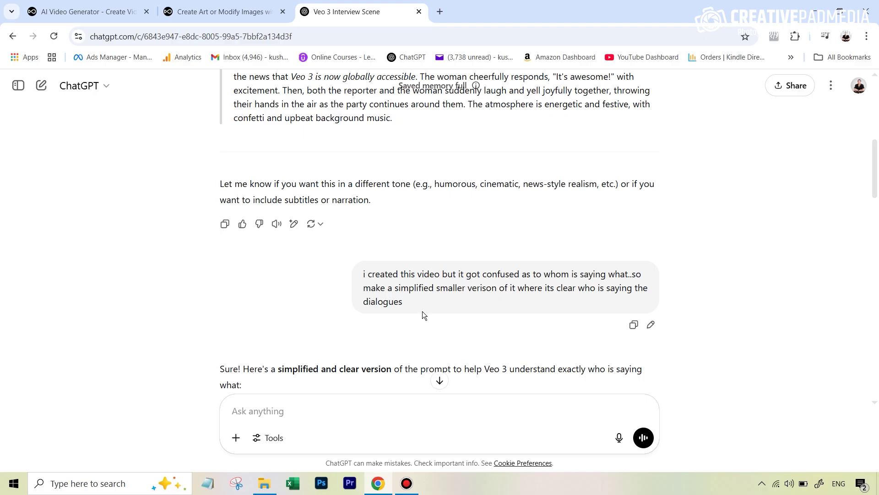
{"action": "scroll", "coordinate": [410, 309], "scroll_direction": "down", "scroll_amount": 6}
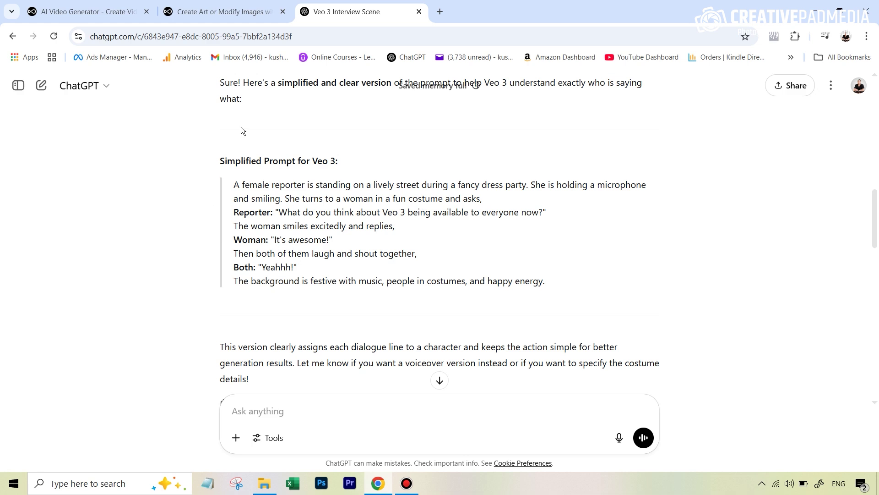
{"action": "left_click", "coordinate": [76, 6]}
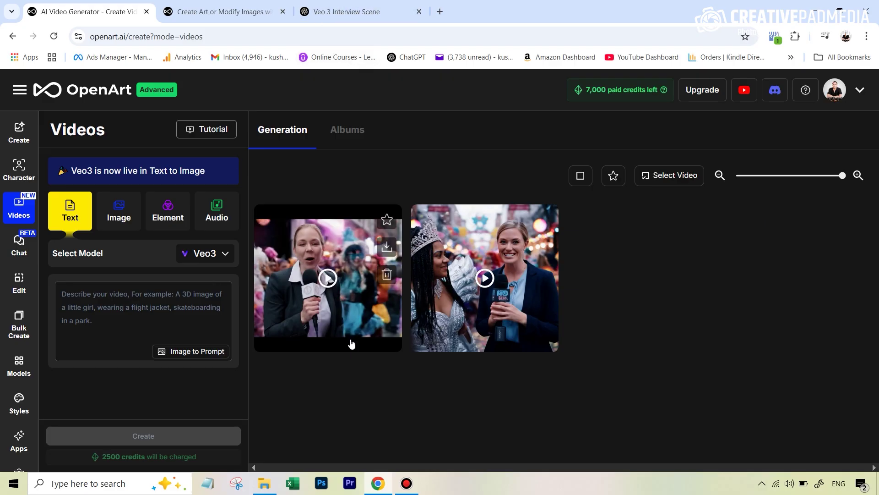
{"action": "left_click", "coordinate": [348, 11]}
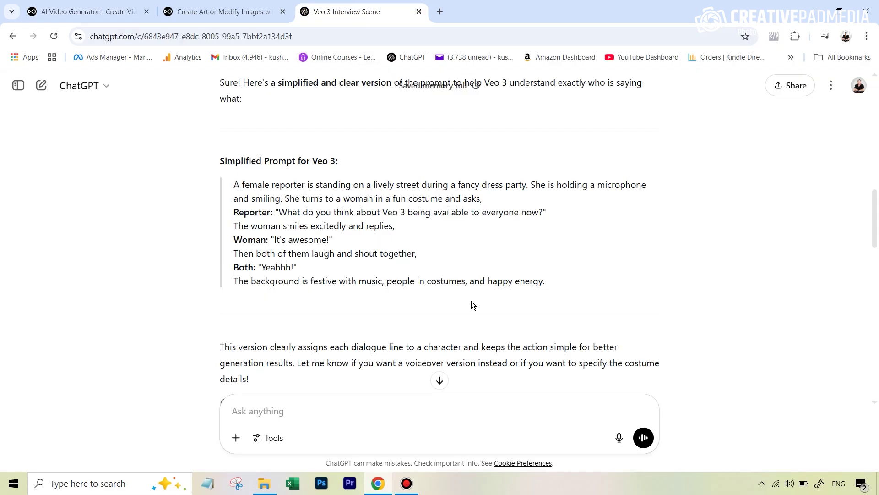
{"action": "scroll", "coordinate": [472, 298], "scroll_direction": "down", "scroll_amount": 5}
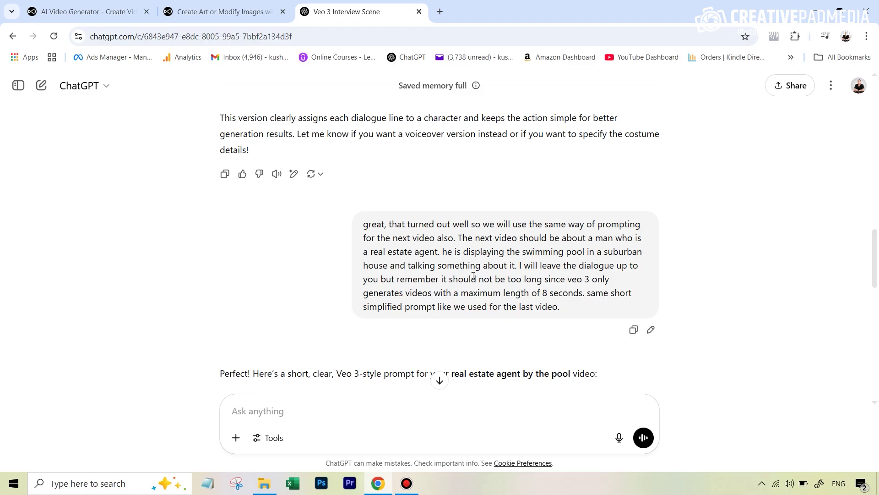
- Scroll down to the revised Simplified Prompt where the agent's line mentions the swimming pool
{"action": "scroll", "coordinate": [441, 270], "scroll_direction": "down", "scroll_amount": 3}
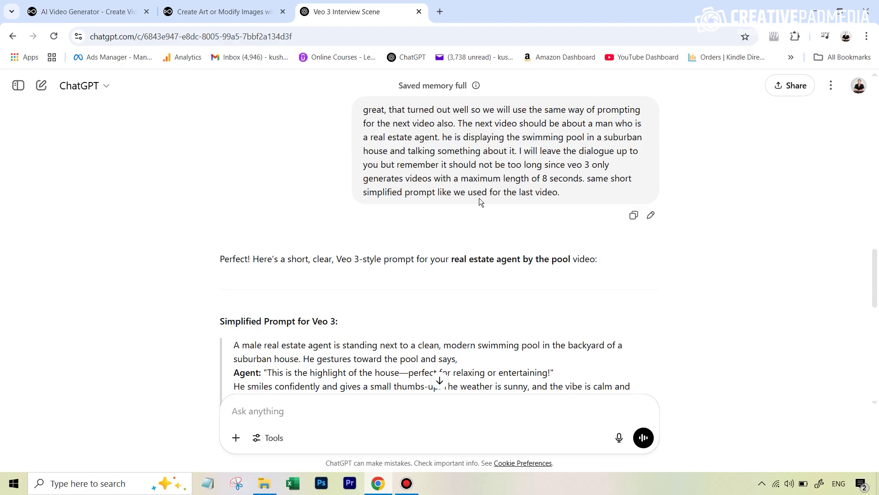
{"action": "scroll", "coordinate": [453, 202], "scroll_direction": "down", "scroll_amount": 3}
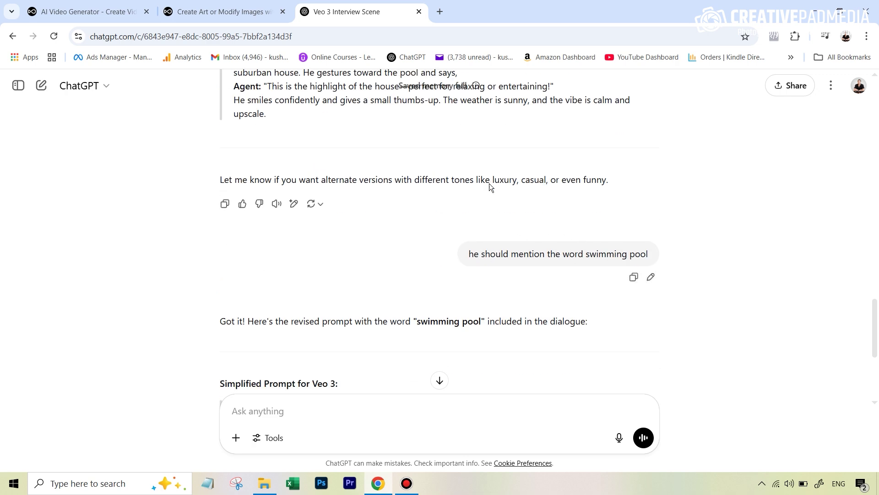
{"action": "scroll", "coordinate": [408, 180], "scroll_direction": "down", "scroll_amount": 5}
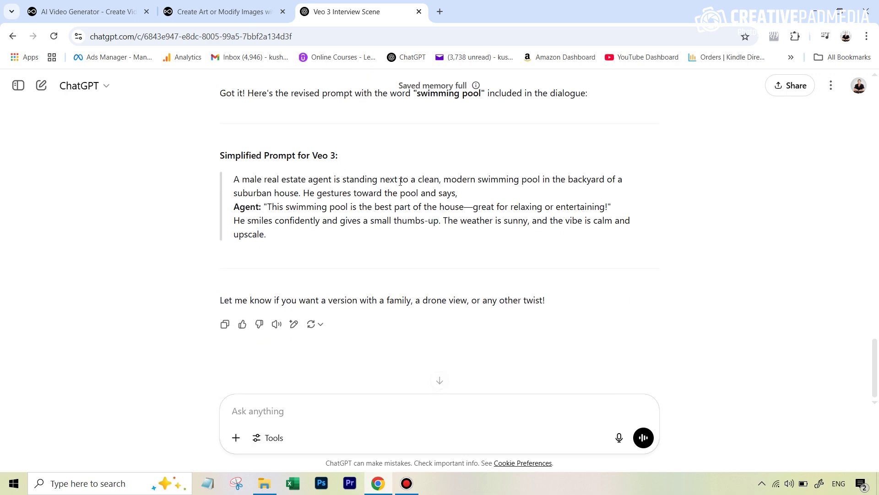
- Copy the revised swimming-pool prompt from ChatGPT into OpenArt's Veo3 video description box
{"action": "left_click_drag", "start_coordinate": [234, 177], "coordinate": [279, 231]}
{"action": "right_click", "coordinate": [296, 180]}
{"action": "left_click", "coordinate": [331, 195]}
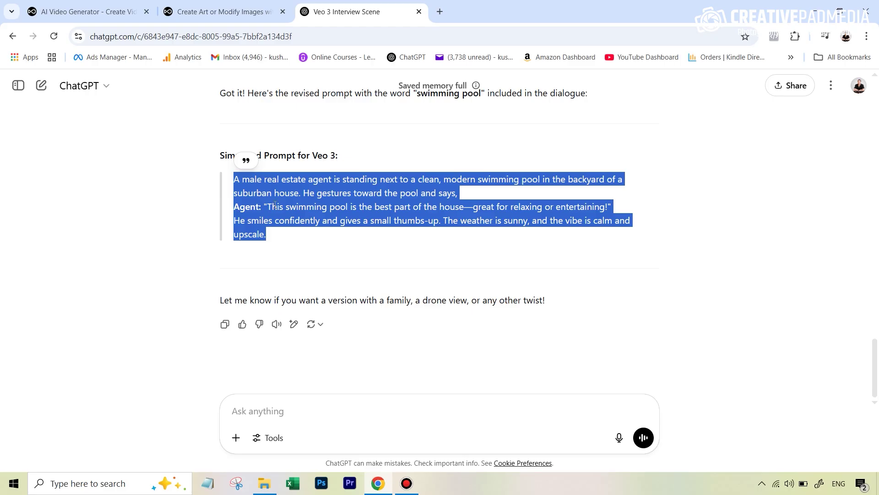
{"action": "left_click", "coordinate": [84, 12]}
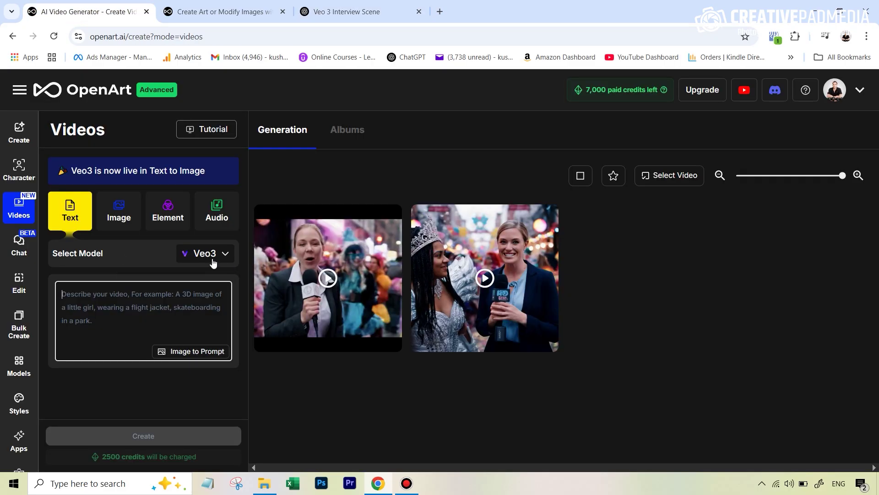
{"action": "left_click", "coordinate": [127, 315]}
{"action": "key", "text": "ctrl+v"}
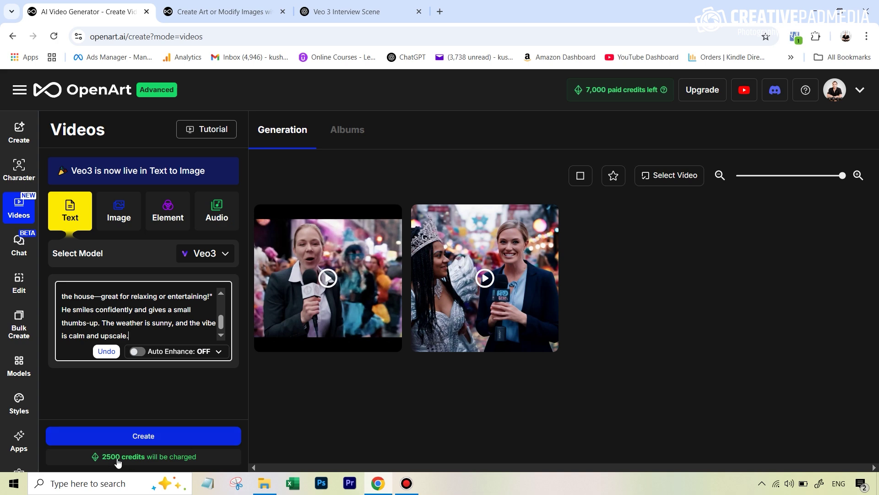
- Generate a Veo3 clip from the structured swimming-pool prompt and wait for it to finish
{"action": "left_click", "coordinate": [147, 437]}
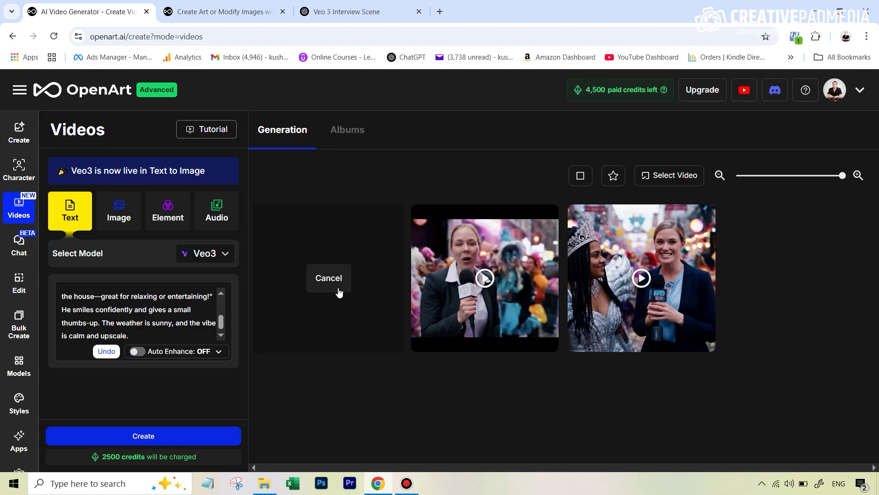
{"action": "mouse_move", "coordinate": [334, 302]}
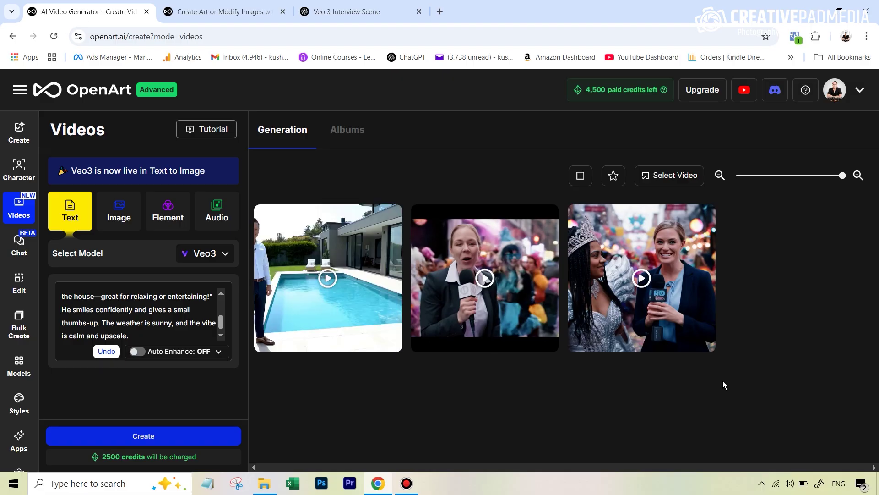
{"action": "mouse_move", "coordinate": [354, 328]}
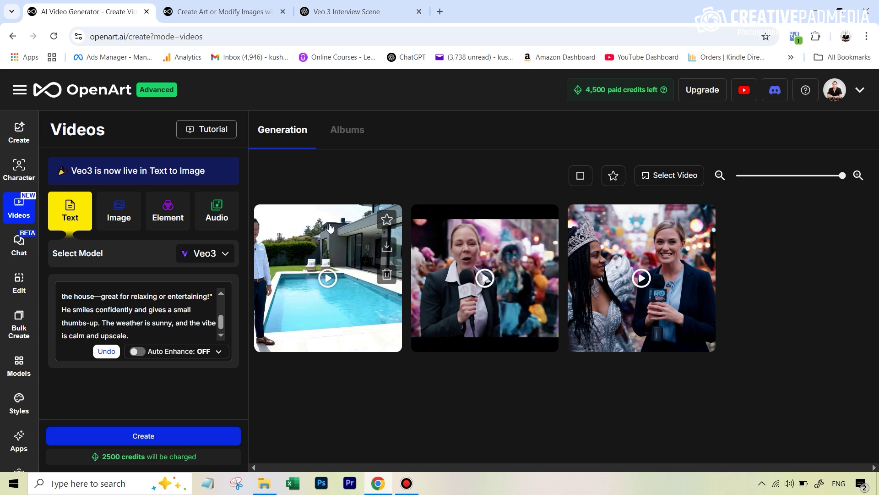
{"action": "left_click", "coordinate": [326, 243]}
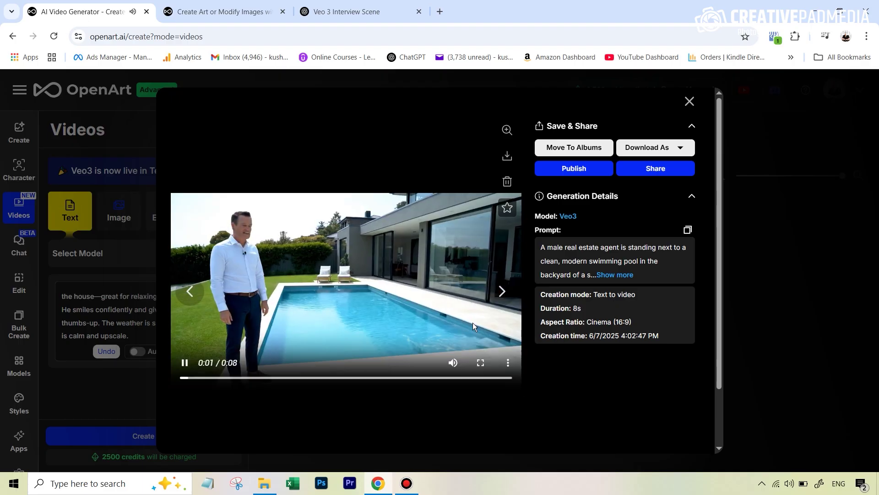
{"action": "left_click", "coordinate": [480, 360]}
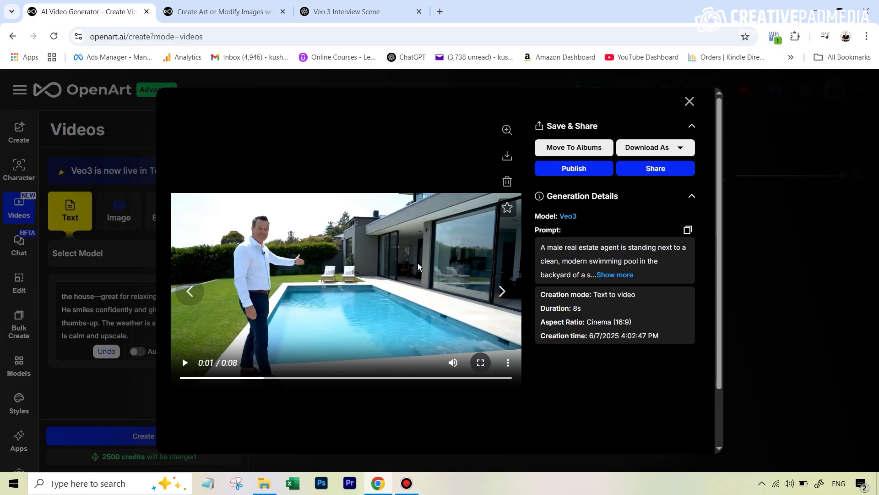
{"action": "left_click", "coordinate": [317, 377]}
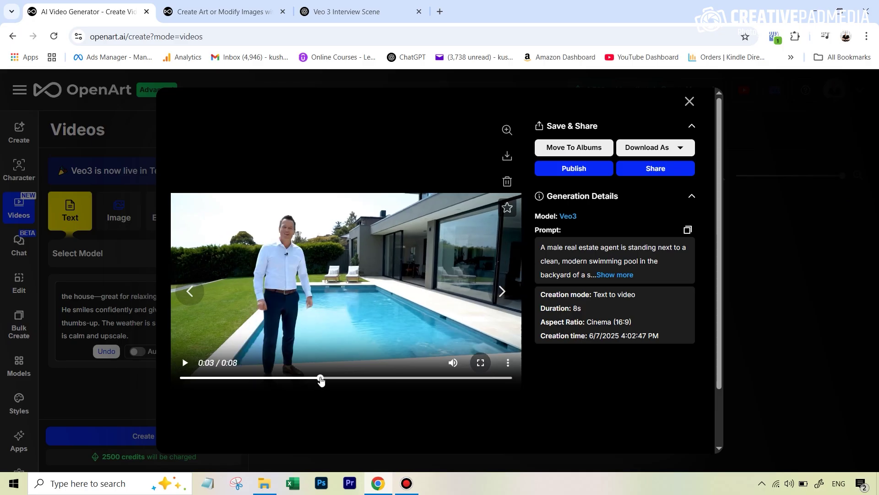
{"action": "left_click", "coordinate": [408, 379]}
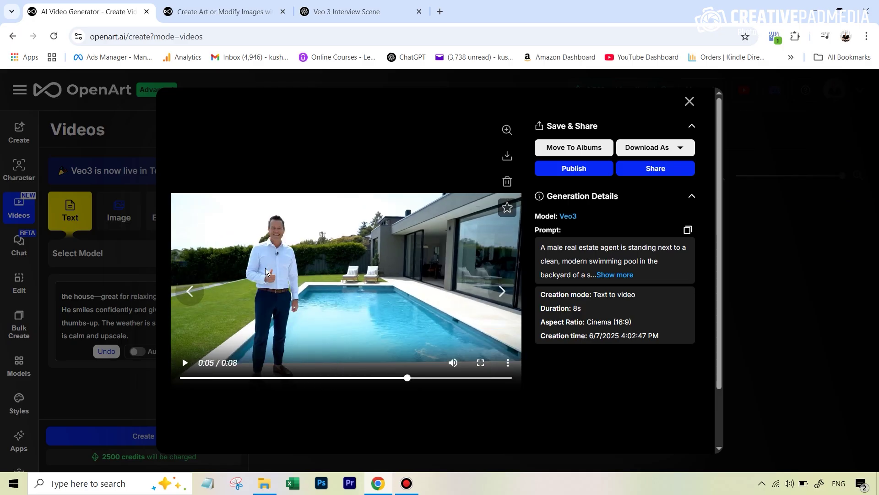
{"action": "left_click", "coordinate": [435, 377]}
{"action": "left_click", "coordinate": [480, 362]}
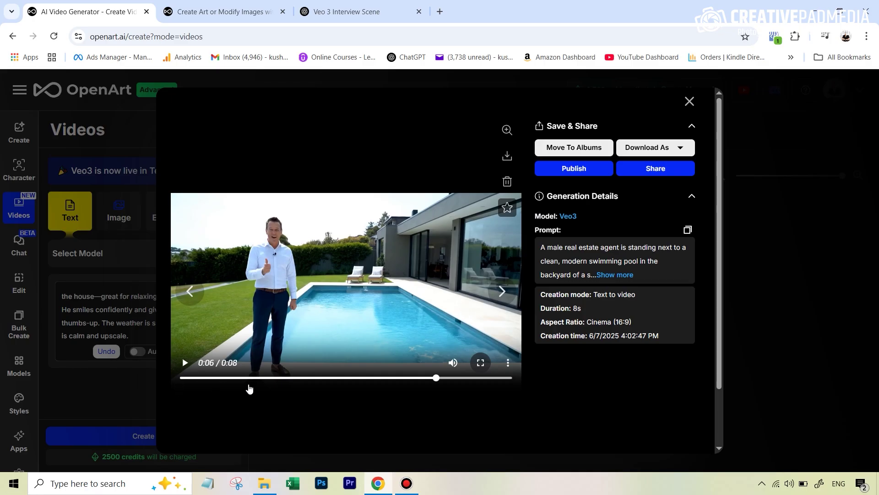
{"action": "left_click", "coordinate": [616, 275]}
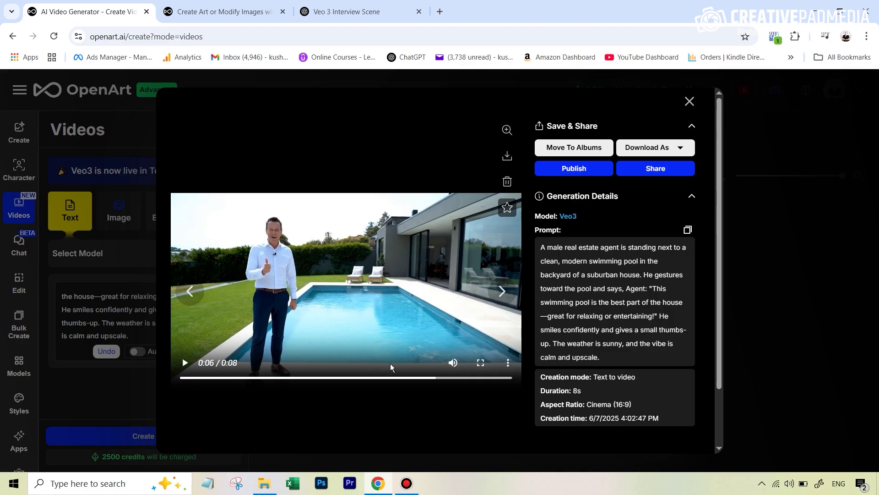
{"action": "left_click", "coordinate": [335, 381]}
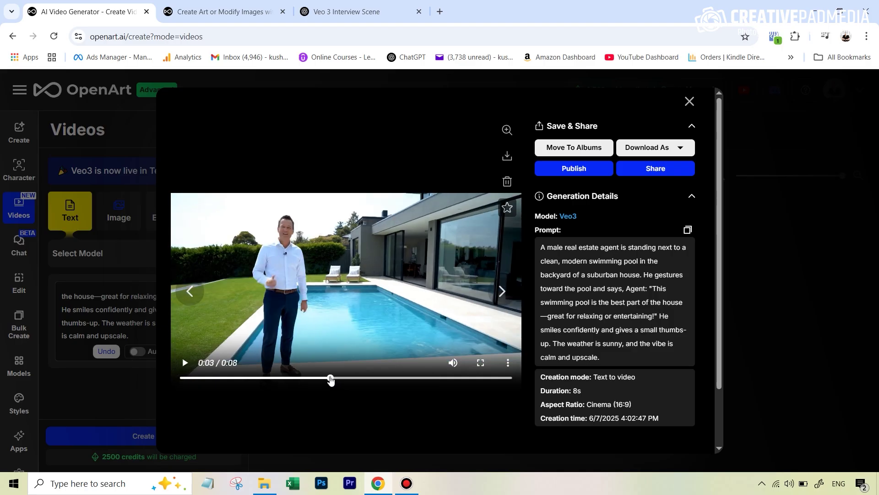
{"action": "left_click", "coordinate": [274, 384]}
{"action": "left_click", "coordinate": [182, 379]}
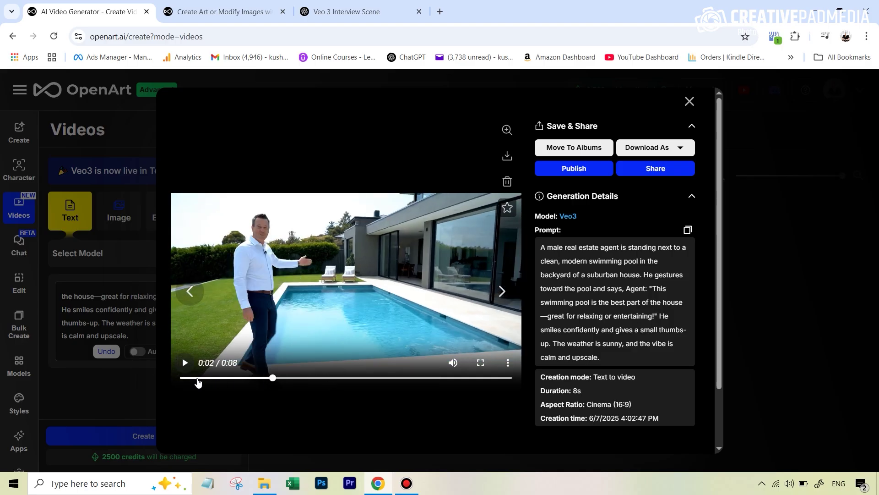
{"action": "left_click", "coordinate": [185, 362]}
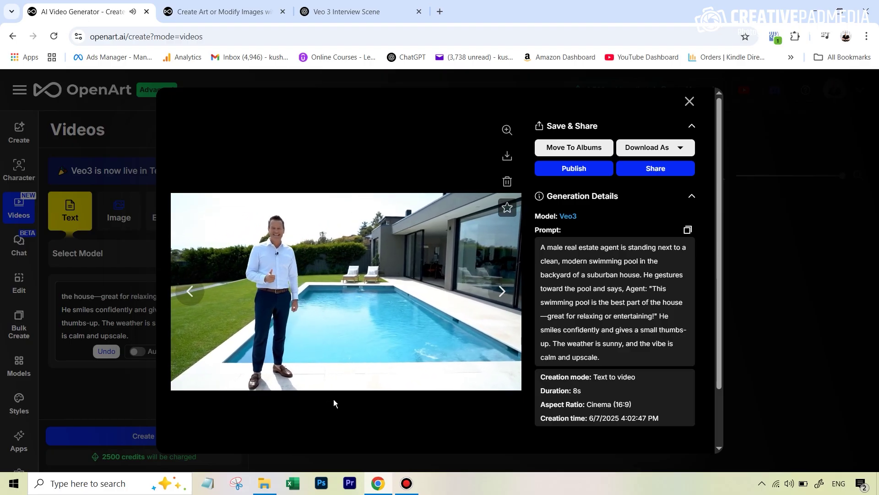
{"action": "left_click", "coordinate": [183, 369]}
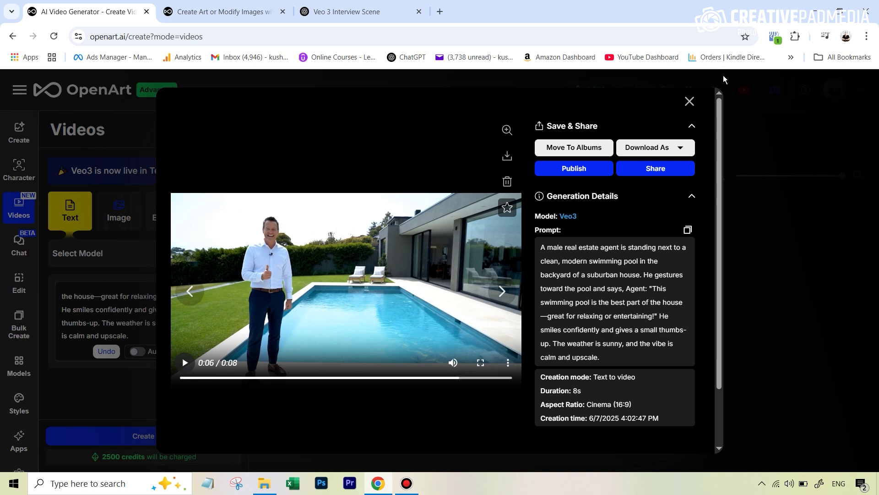
{"action": "left_click", "coordinate": [689, 102]}
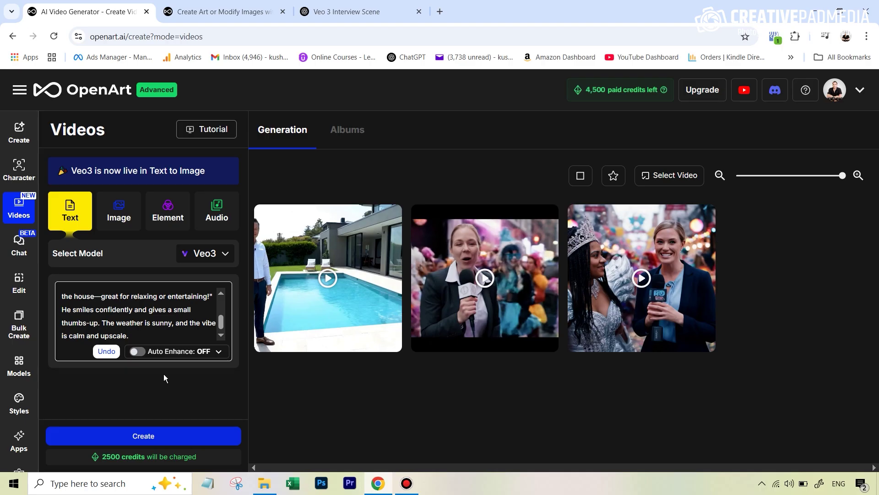
- Replace the structured prompt in OpenArt's description box with the simple one-line prompt from Notepad
{"action": "key", "text": "alt+Tab"}
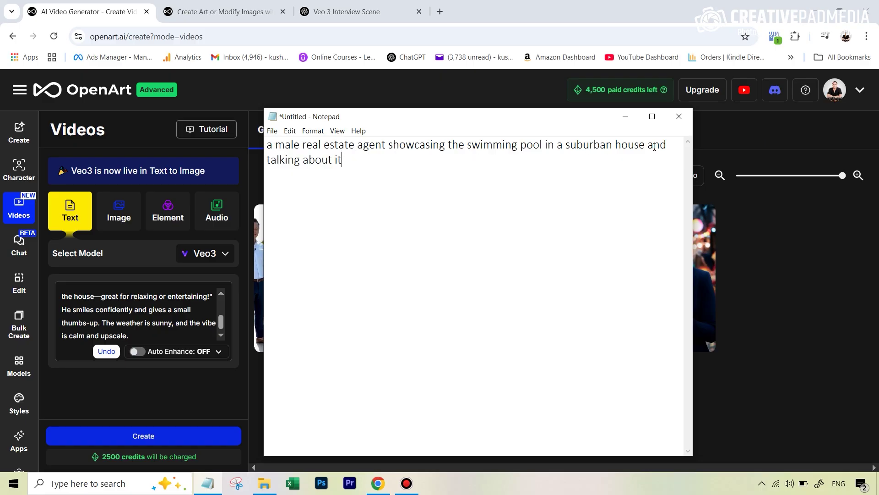
{"action": "left_click_drag", "start_coordinate": [341, 160], "coordinate": [258, 148]}
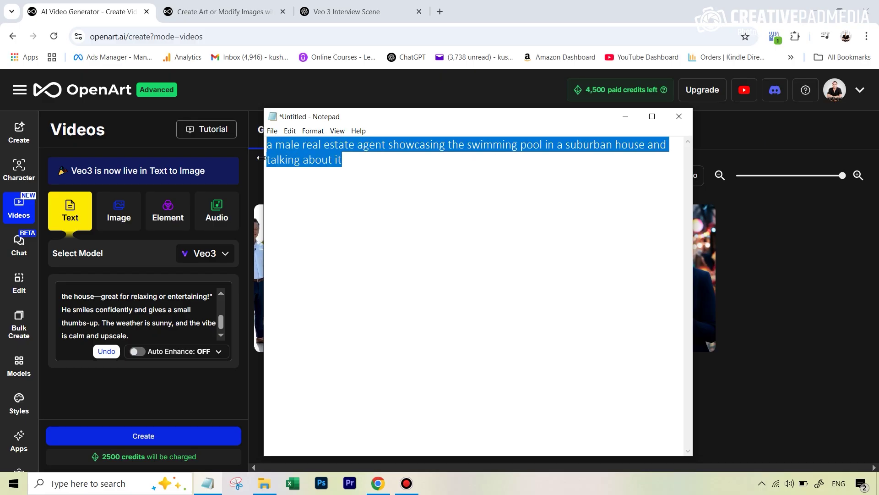
{"action": "left_click", "coordinate": [158, 305]}
{"action": "key", "text": "ctrl+a"}
{"action": "key", "text": "BackSpace"}
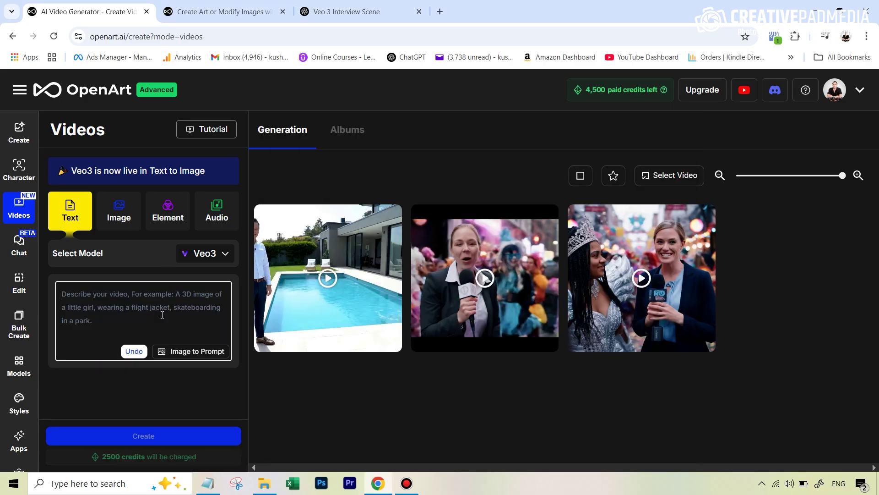
{"action": "key", "text": "ctrl+v"}
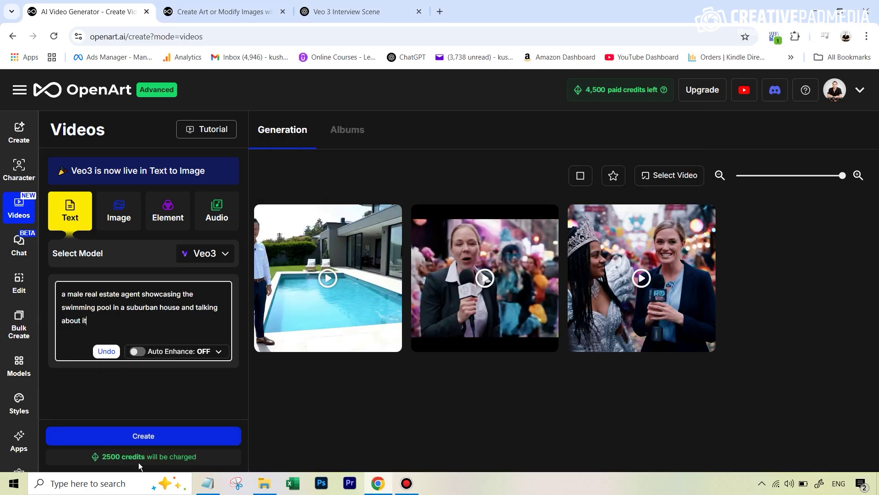
- Generate a second Veo3 pool clip from the simple prompt
{"action": "left_click", "coordinate": [149, 441]}
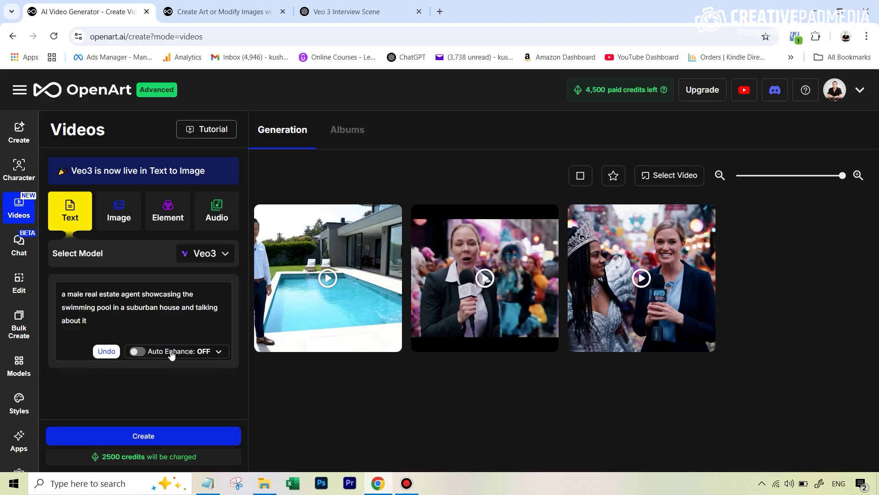
{"action": "left_click", "coordinate": [163, 295]}
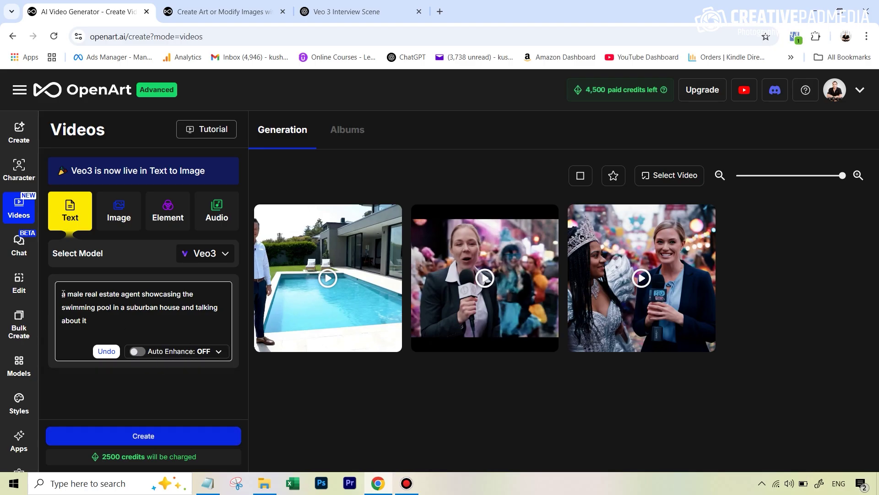
{"action": "left_click", "coordinate": [143, 426]}
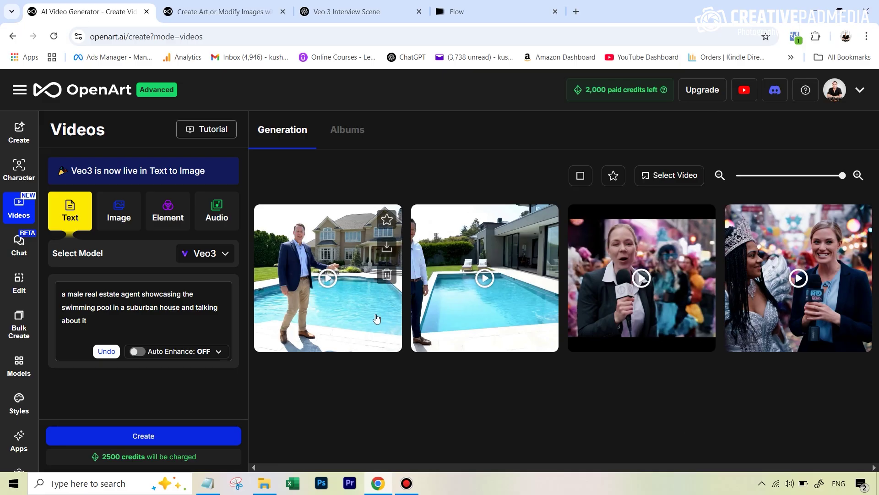
{"action": "left_click", "coordinate": [330, 241]}
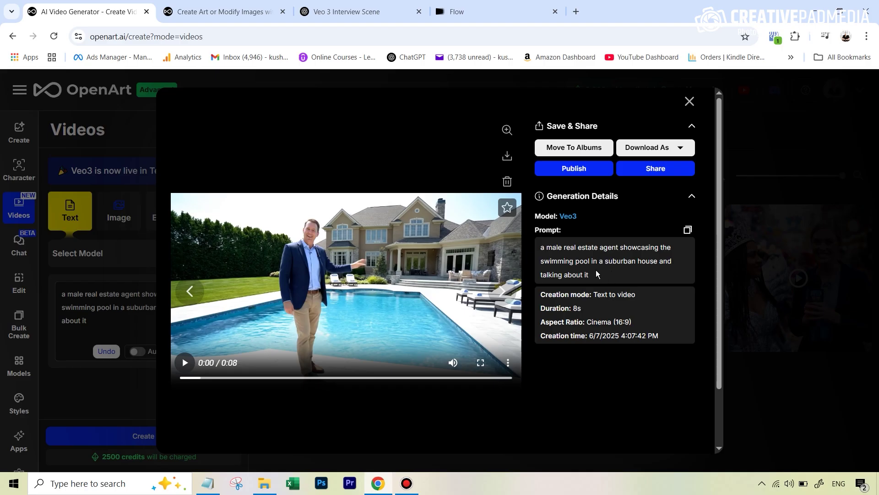
{"action": "left_click", "coordinate": [688, 102]}
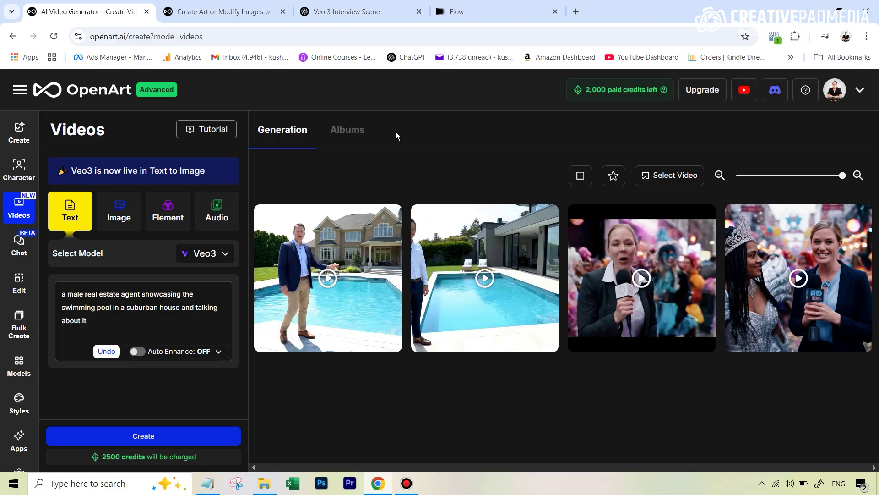
{"action": "left_click", "coordinate": [512, 14]}
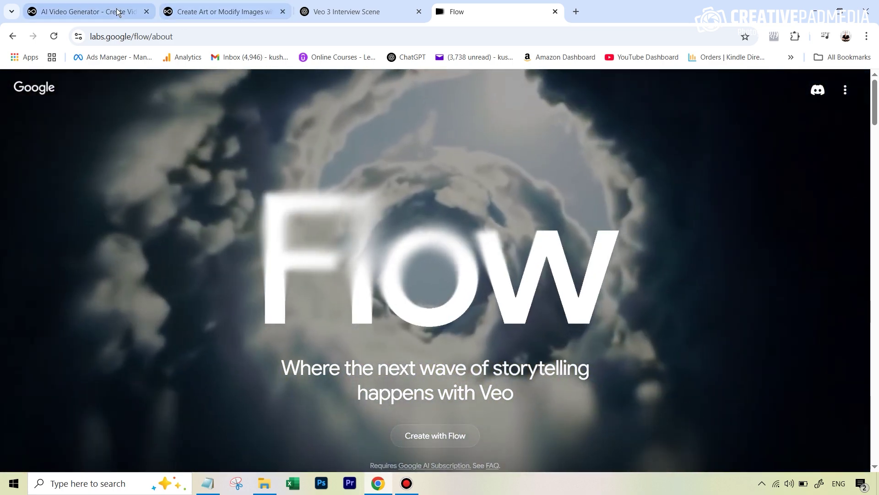
{"action": "left_click", "coordinate": [109, 11]}
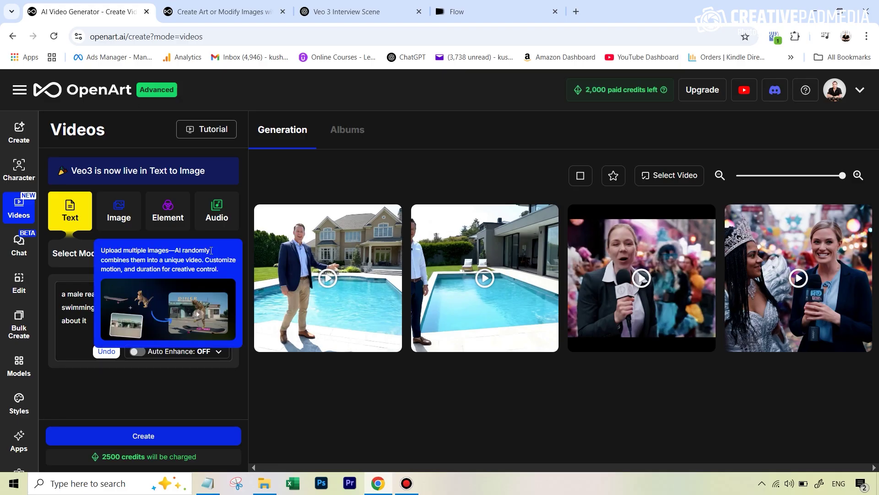
{"action": "mouse_move", "coordinate": [167, 220]}
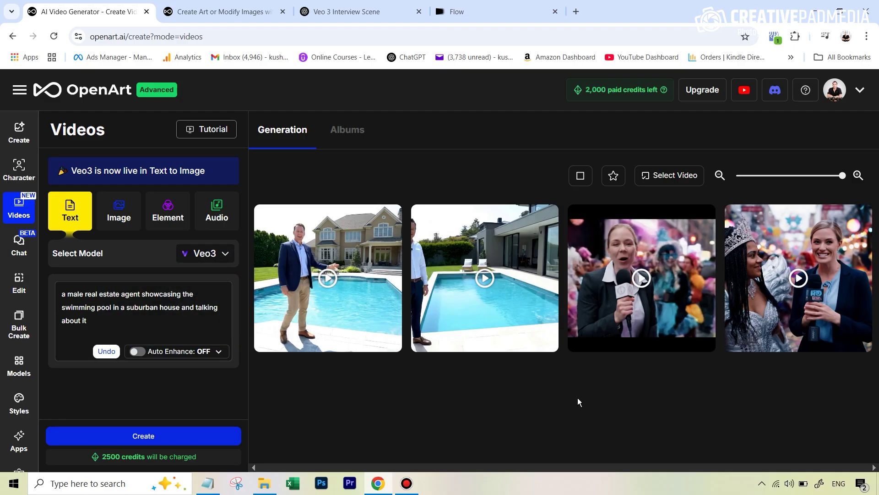
{"action": "mouse_move", "coordinate": [380, 234]}
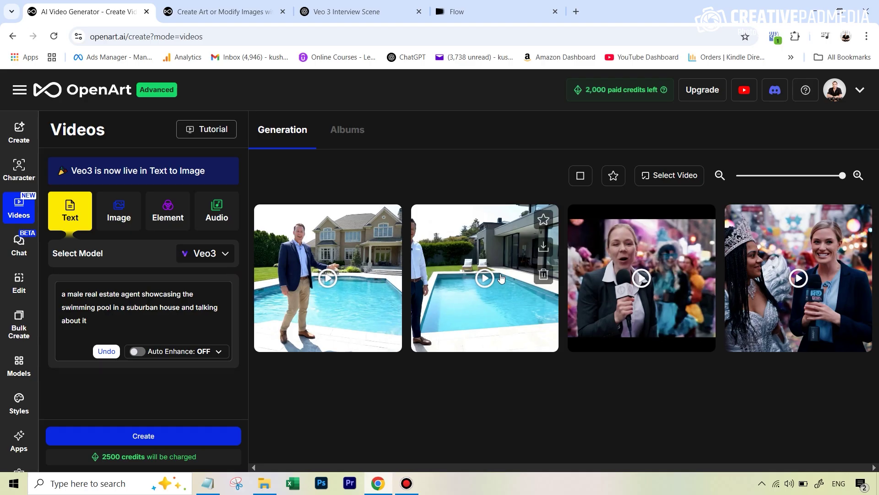